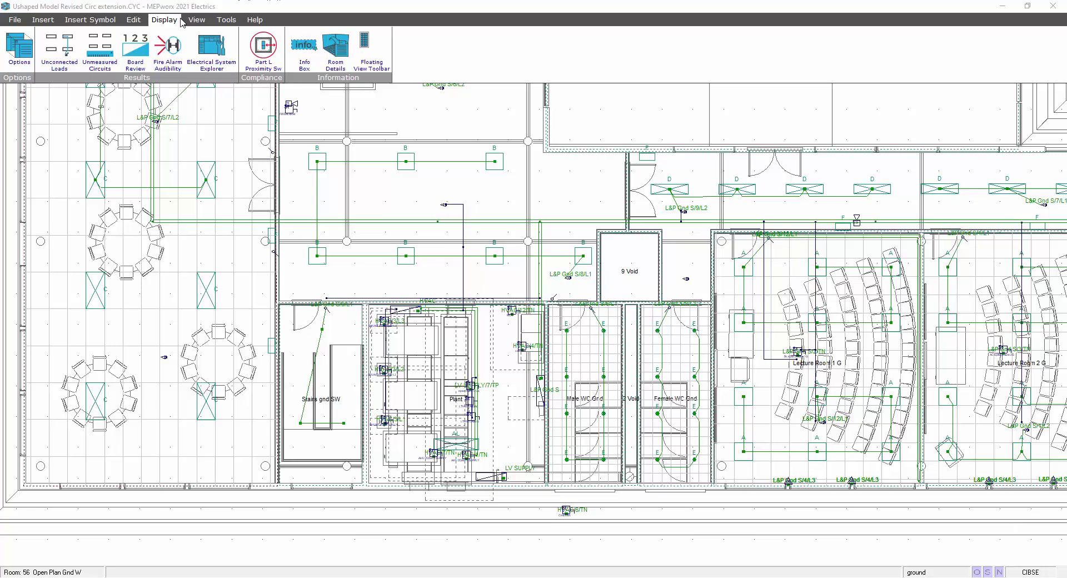
Highlight the unconnected loads and the unmeasured circuits in turn on the ground floor plan, switching each highlight off after checking
{"action": "left_click", "coordinate": [53, 51]}
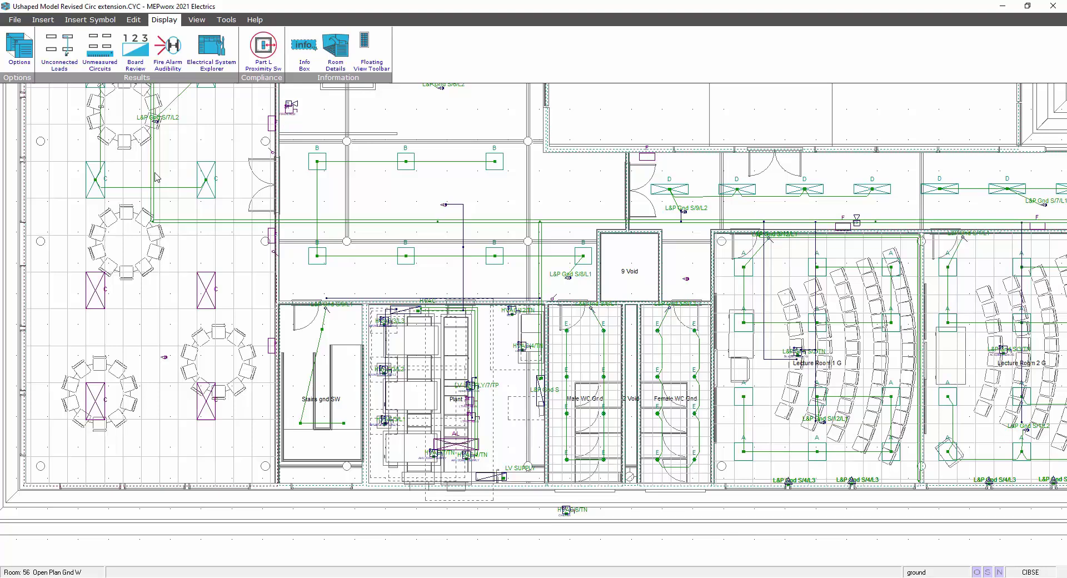
{"action": "left_click", "coordinate": [66, 56]}
{"action": "left_click", "coordinate": [100, 59]}
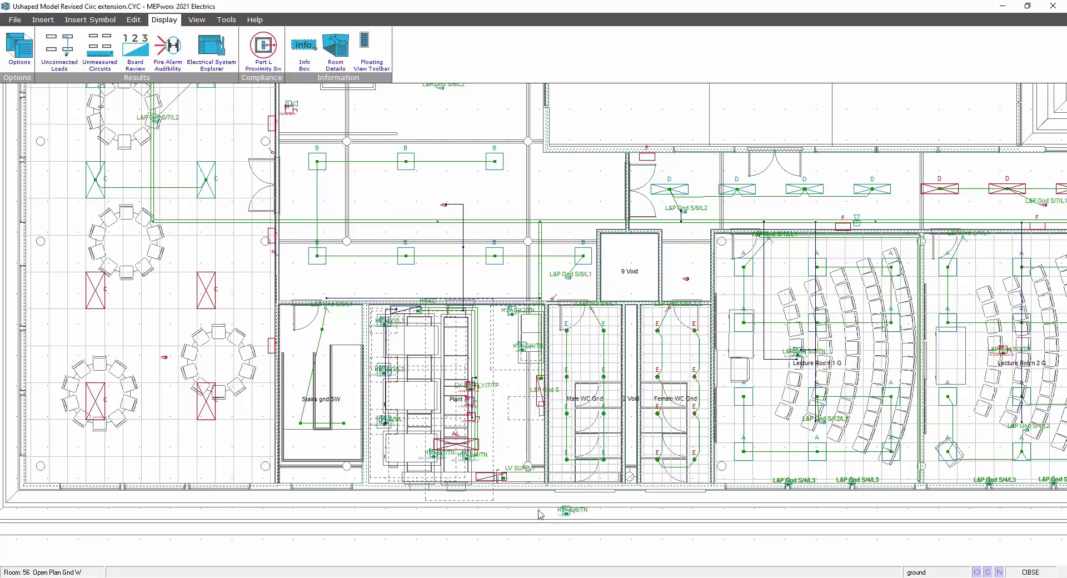
{"action": "left_click", "coordinate": [93, 45]}
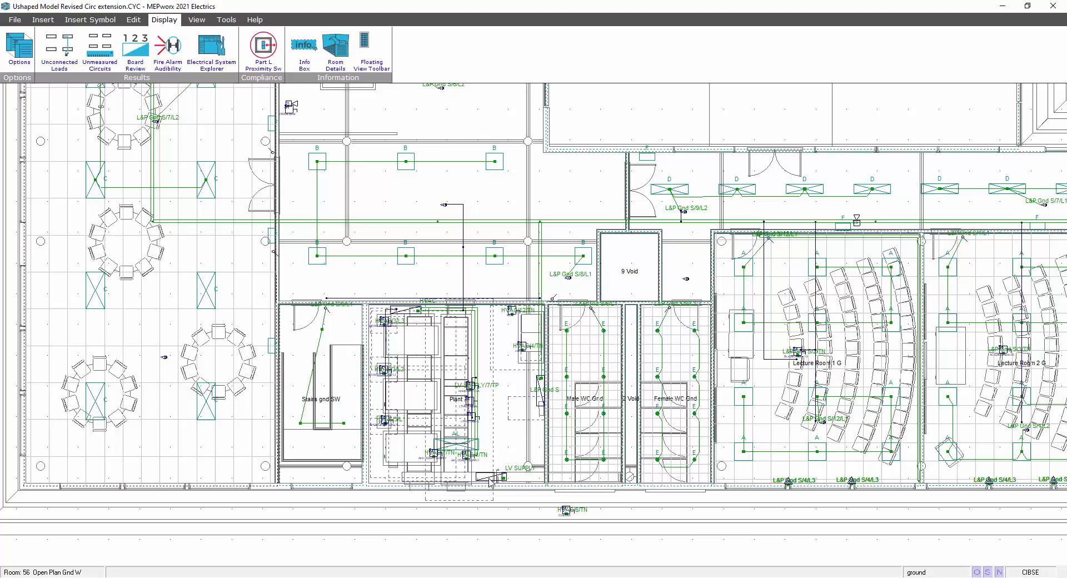
Check the cable lengths of the LV SUPPLY board's ways with the Switching command, leaving without selecting a way
{"action": "scroll", "coordinate": [540, 405], "scroll_direction": "up", "scroll_amount": 2}
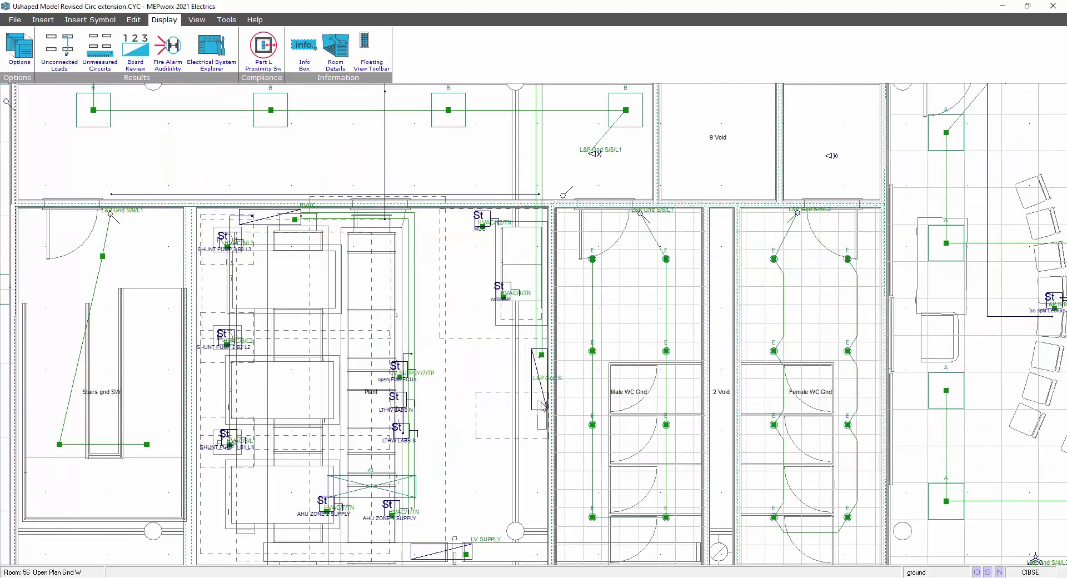
{"action": "scroll", "coordinate": [543, 406], "scroll_direction": "up", "scroll_amount": 2}
{"action": "scroll", "coordinate": [609, 221], "scroll_direction": "up", "scroll_amount": 1}
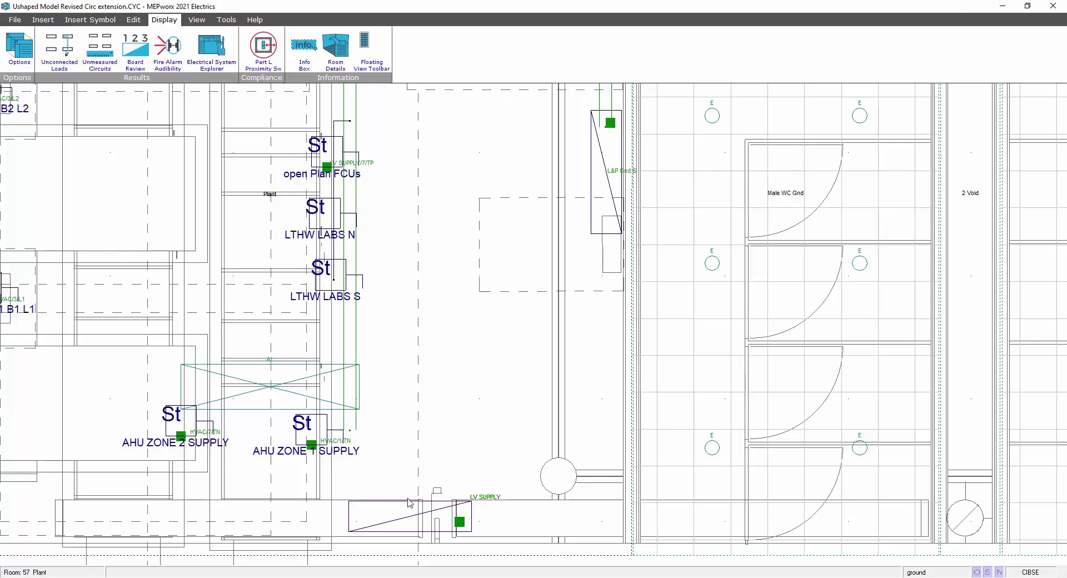
{"action": "left_click", "coordinate": [44, 20]}
{"action": "left_click", "coordinate": [50, 48]}
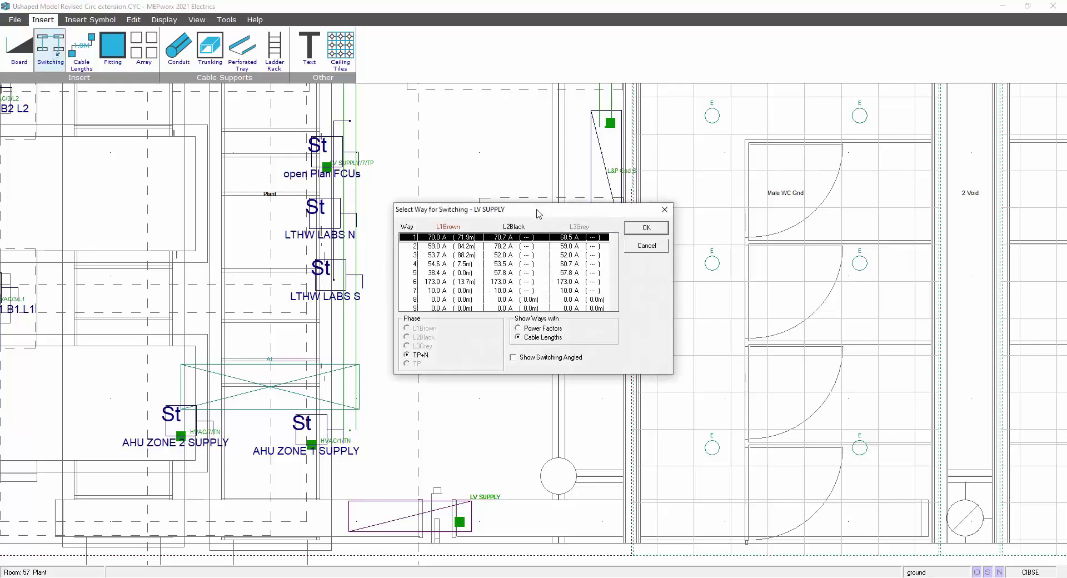
{"action": "left_click_drag", "start_coordinate": [528, 211], "coordinate": [314, 213]}
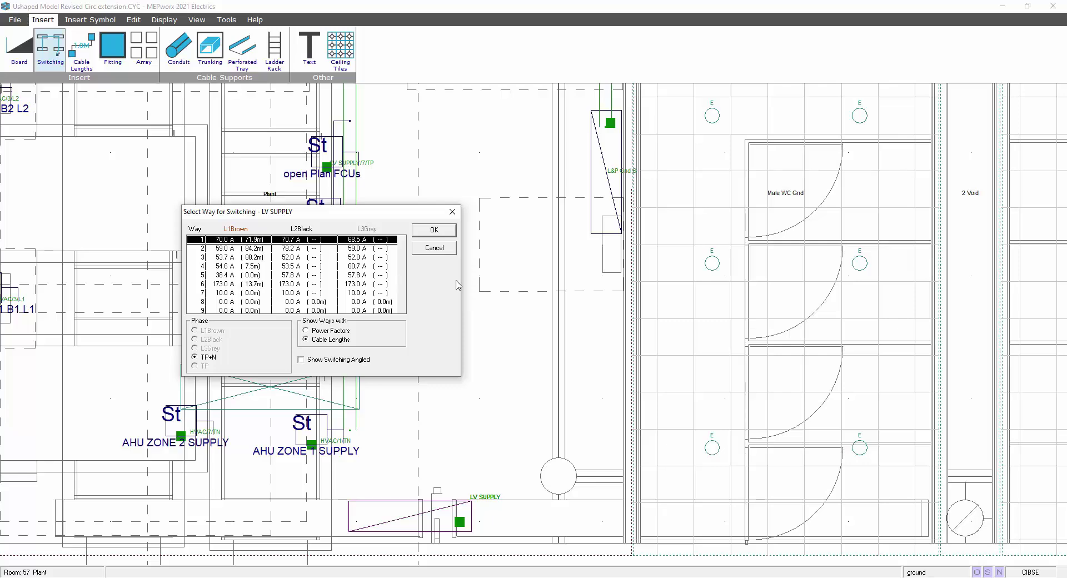
{"action": "left_click", "coordinate": [453, 212]}
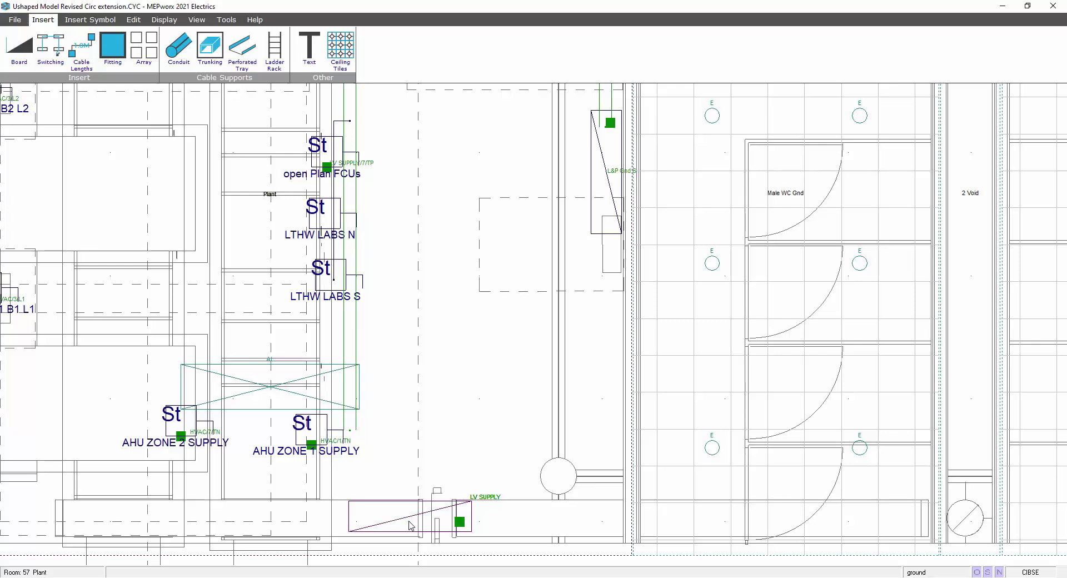
Route a Cable Lengths run from the LV SUPPLY board to the L&P Gnd S board, setting the vertical distance to 3 m
{"action": "left_click", "coordinate": [82, 48]}
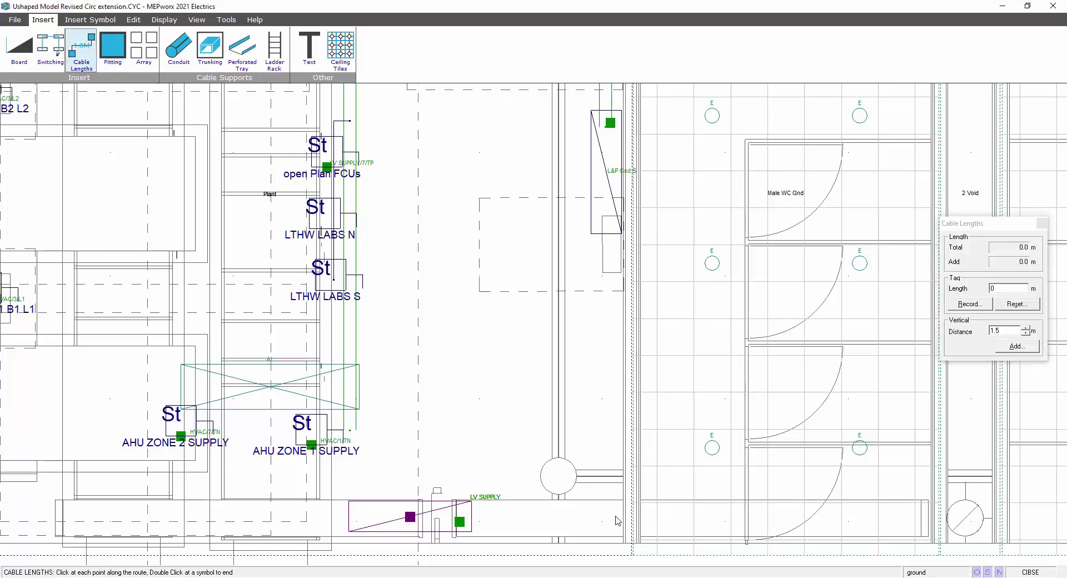
{"action": "double_click", "coordinate": [1002, 331]}
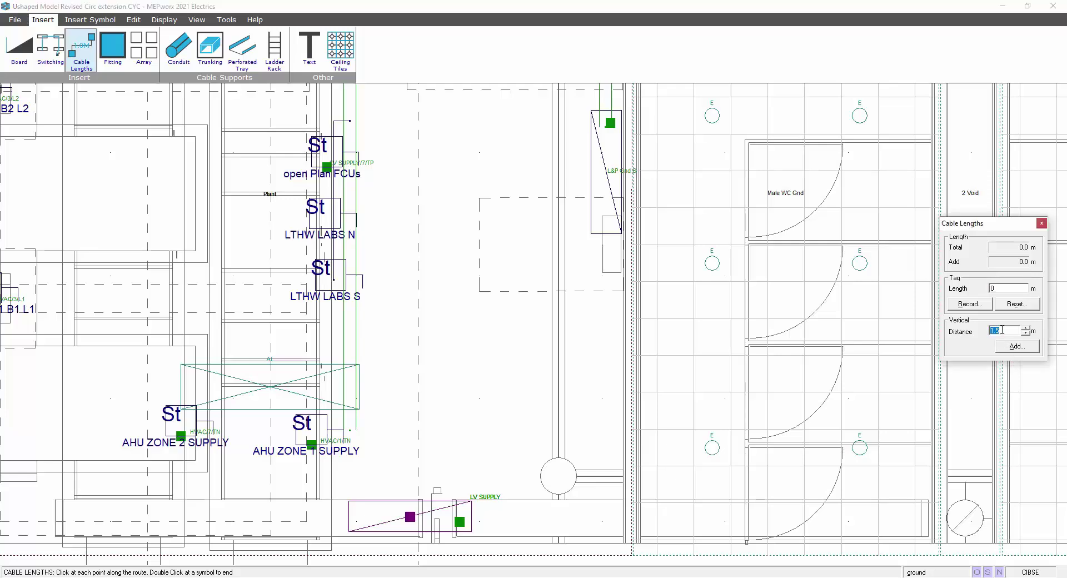
{"action": "left_click", "coordinate": [1009, 352]}
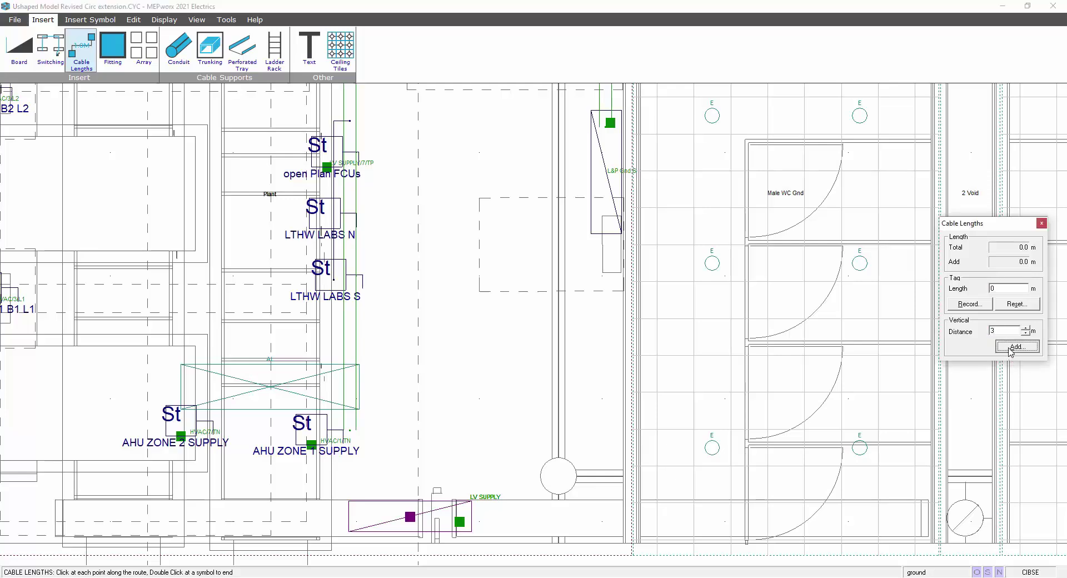
{"action": "left_click", "coordinate": [611, 514]}
{"action": "double_click", "coordinate": [609, 123]}
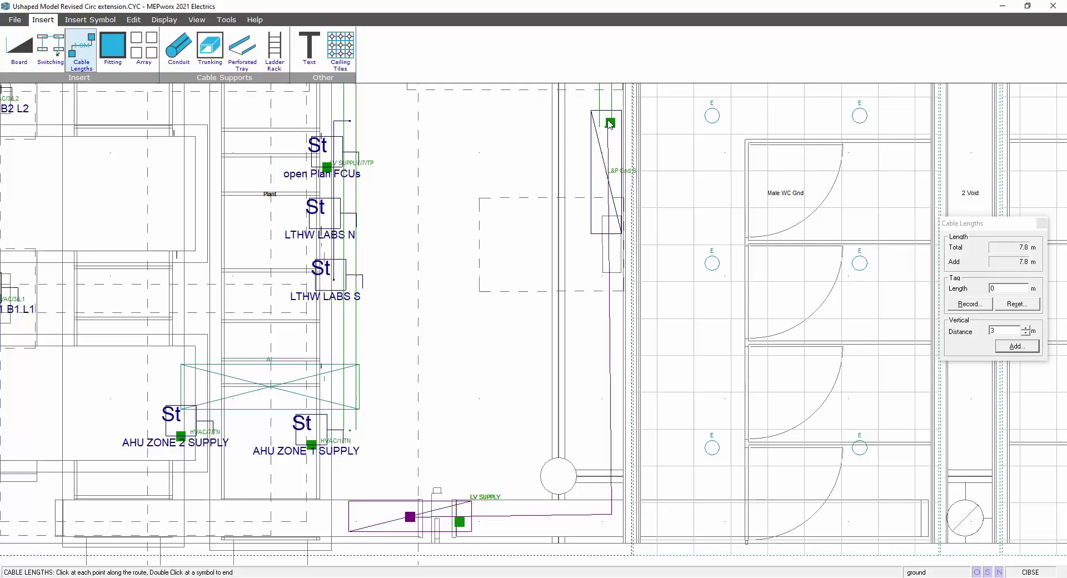
Give the LP Gnd S/4/TN submain an additional length of 3 m, accept the cable length and finish measuring
{"action": "double_click", "coordinate": [537, 318]}
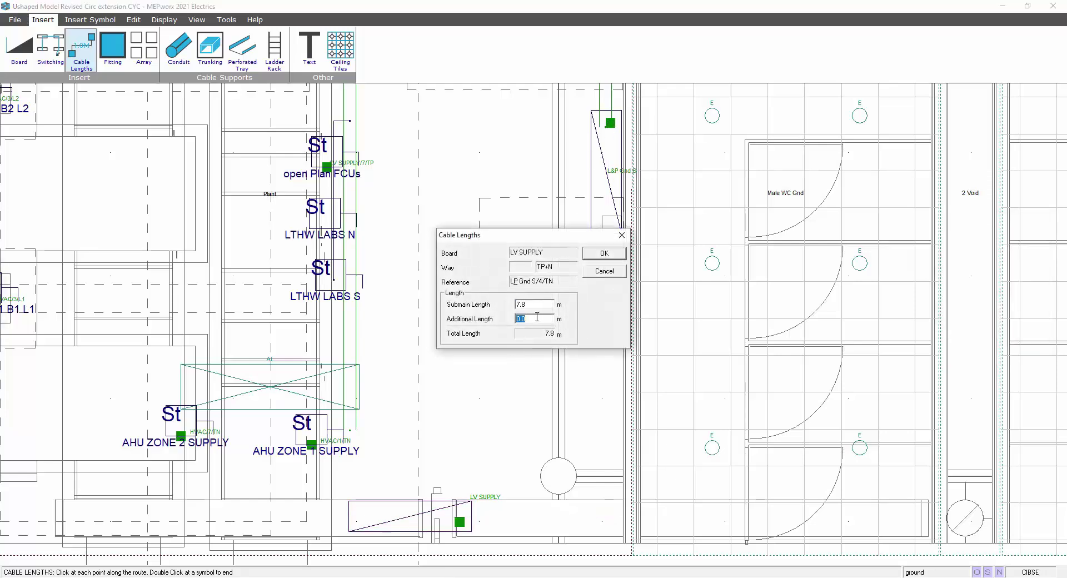
{"action": "left_click", "coordinate": [587, 253]}
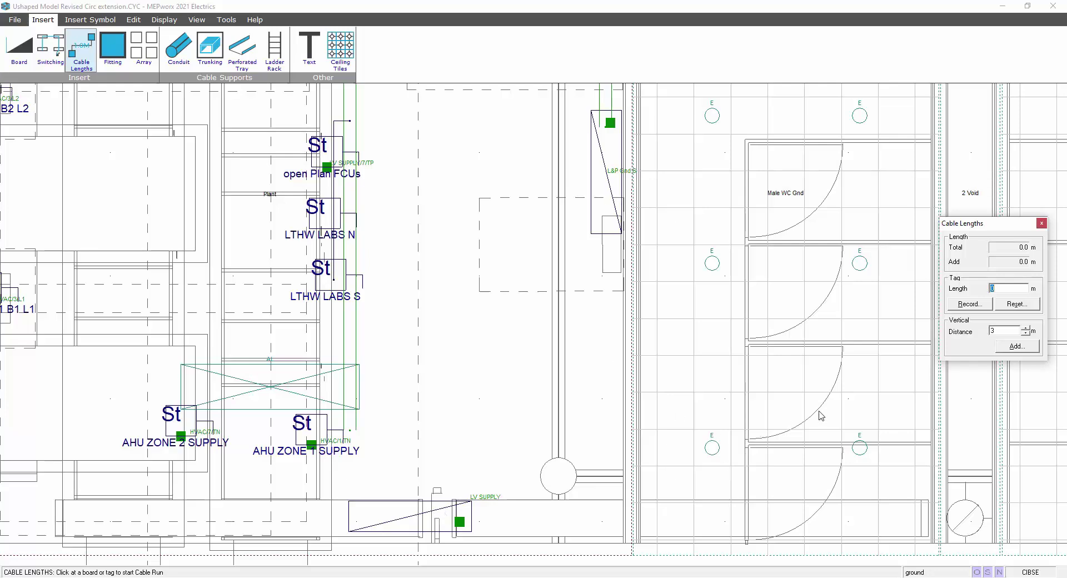
{"action": "left_click", "coordinate": [1041, 223]}
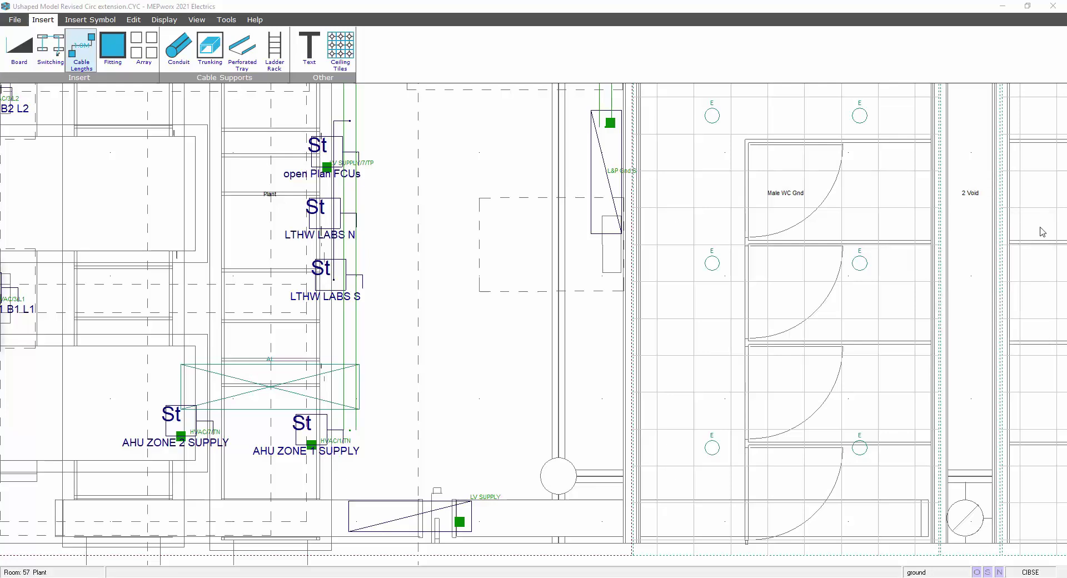
Open the Electrical System Explorer and enlarge it to review the ways, lengths and loads of the LV SUPPLY board
{"action": "left_click", "coordinate": [134, 21]}
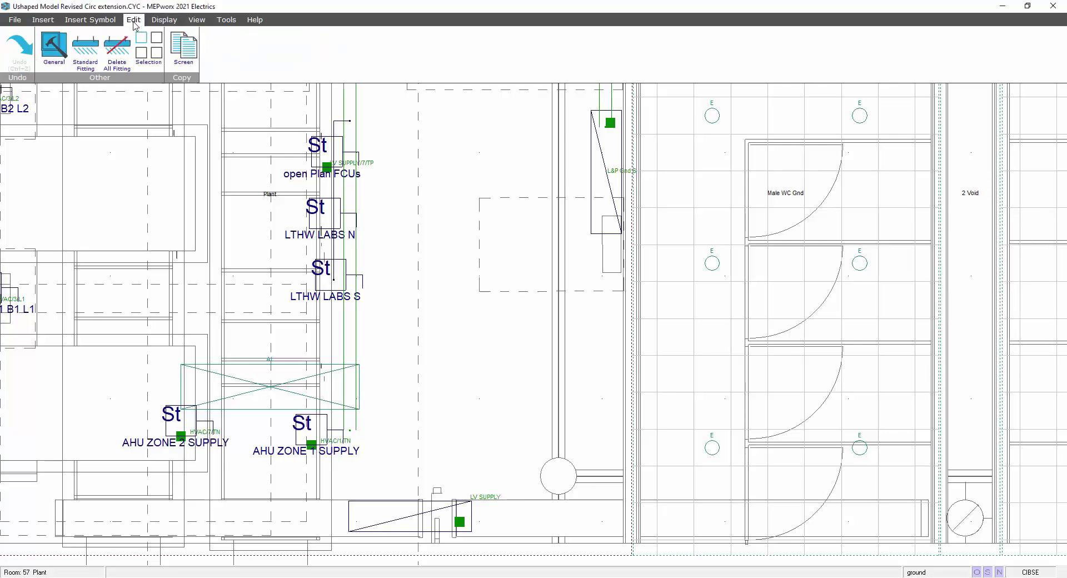
{"action": "left_click", "coordinate": [164, 20]}
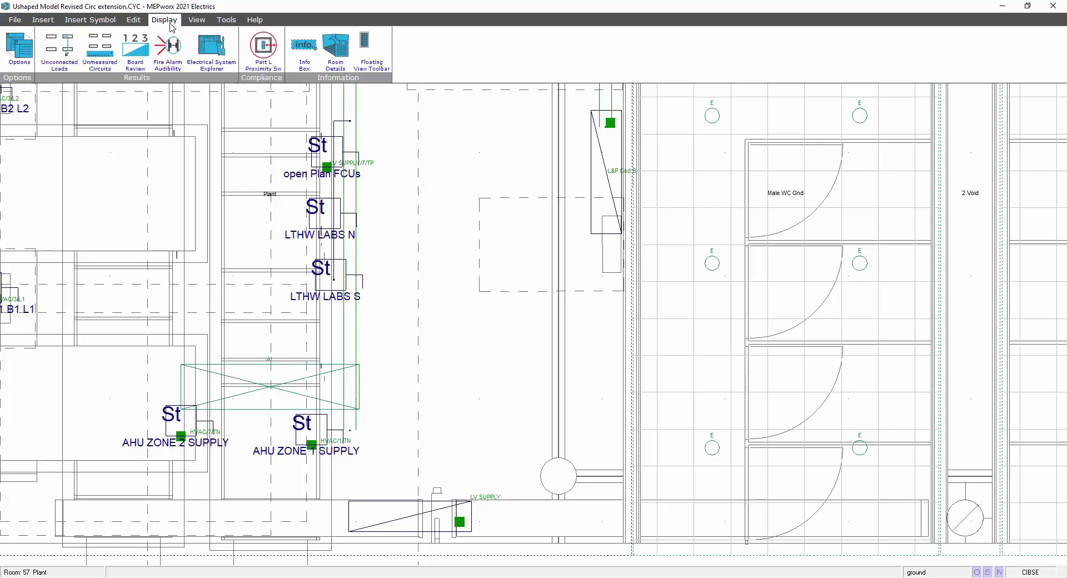
{"action": "left_click", "coordinate": [209, 51]}
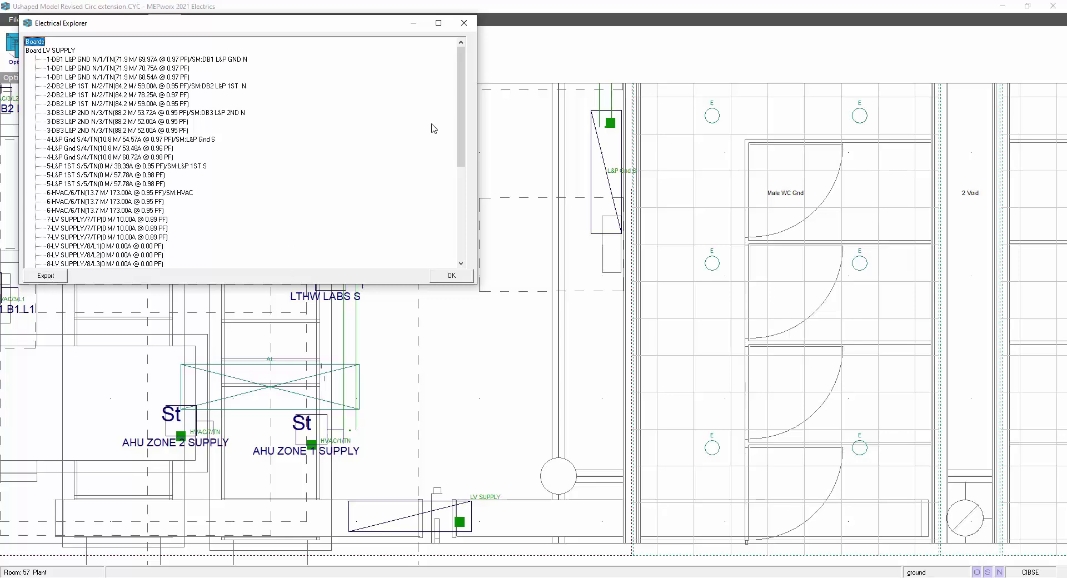
{"action": "left_click_drag", "start_coordinate": [476, 287], "coordinate": [592, 444]}
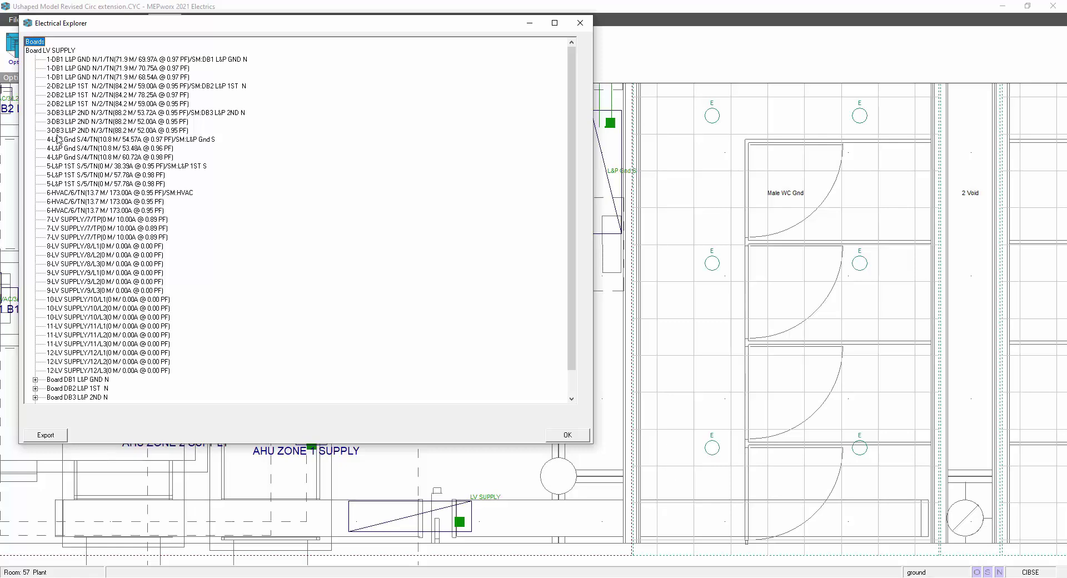
Examine the lighting circuit items on way 1/L1 of board DB1 L&P GND N, collapse the board and close the explorer
{"action": "left_click", "coordinate": [35, 379]}
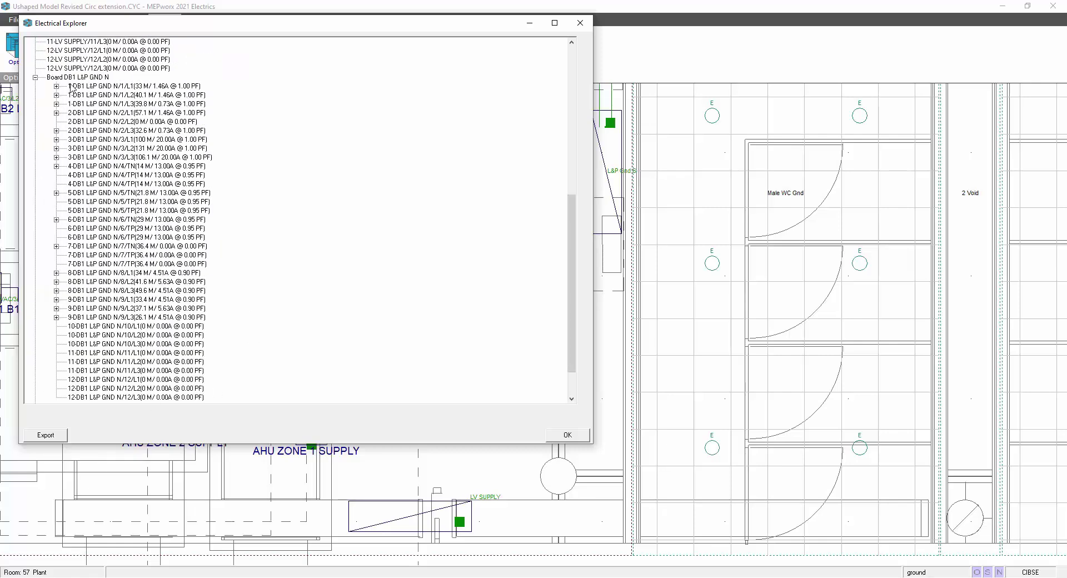
{"action": "left_click", "coordinate": [56, 86]}
{"action": "left_click", "coordinate": [109, 96]}
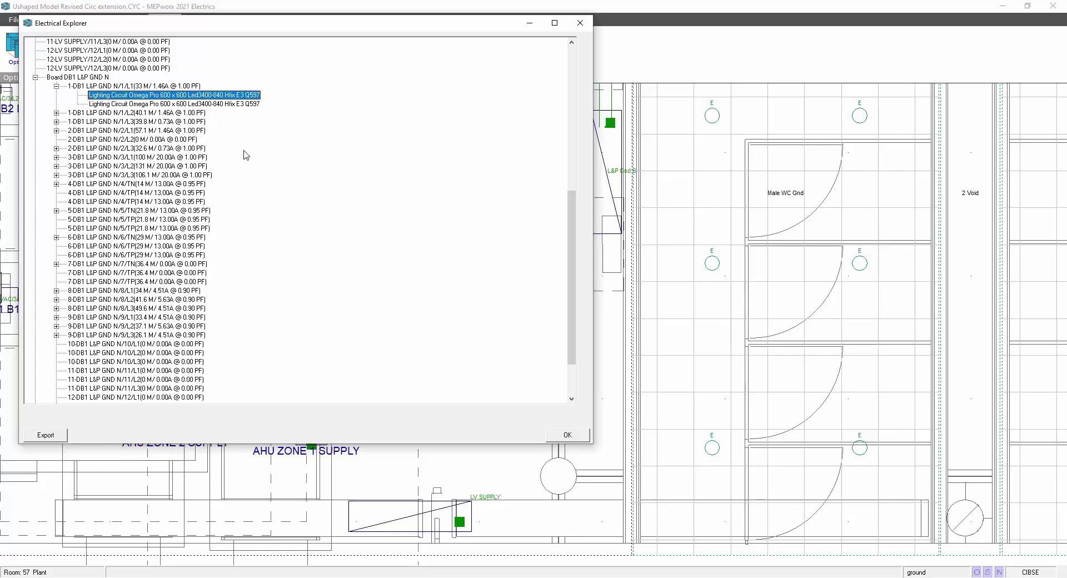
{"action": "left_click", "coordinate": [228, 105]}
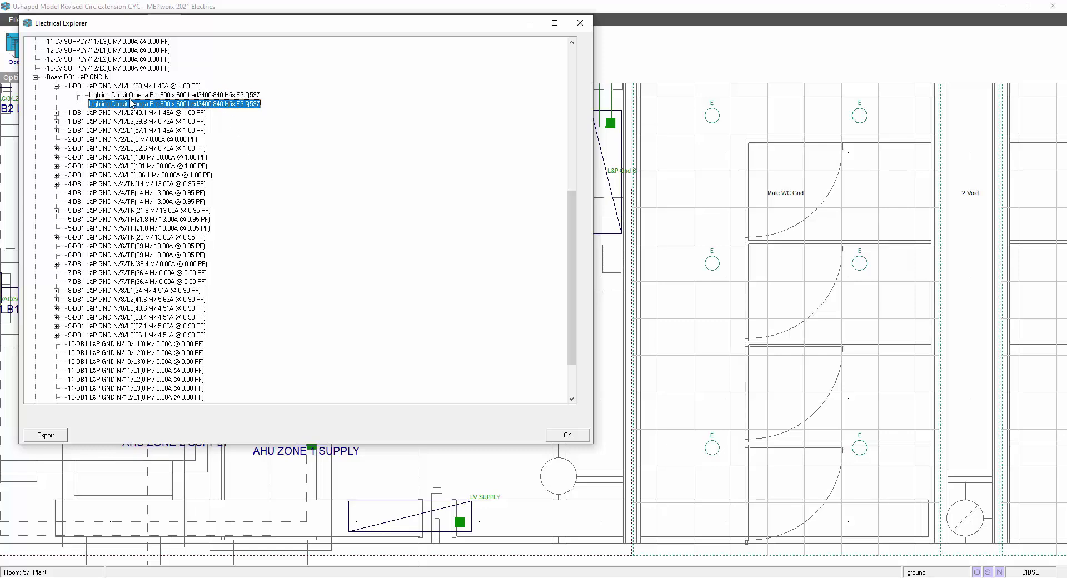
{"action": "left_click", "coordinate": [57, 86]}
{"action": "left_click", "coordinate": [35, 78]}
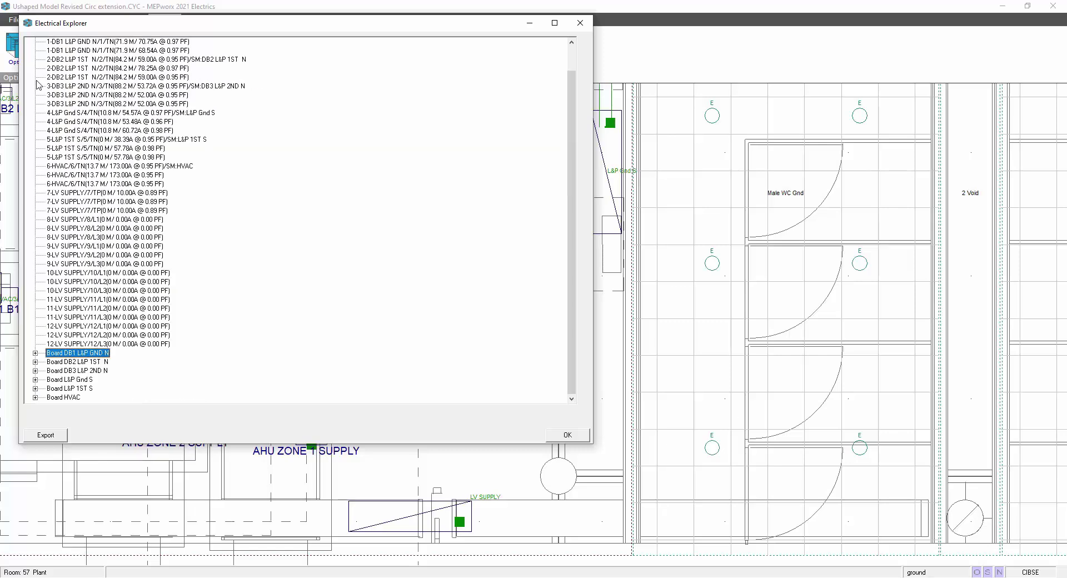
{"action": "left_click", "coordinate": [580, 23]}
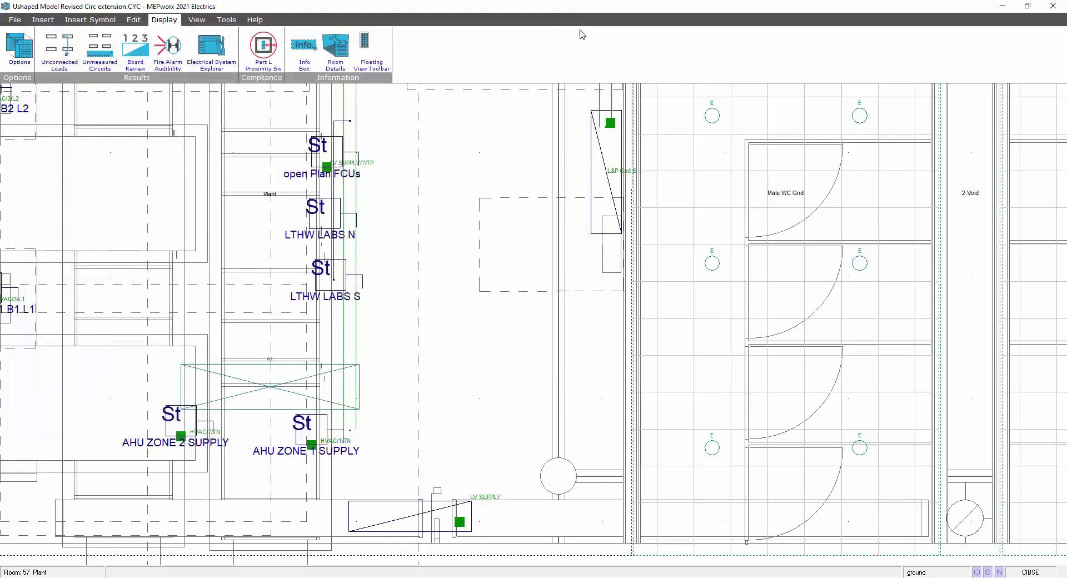